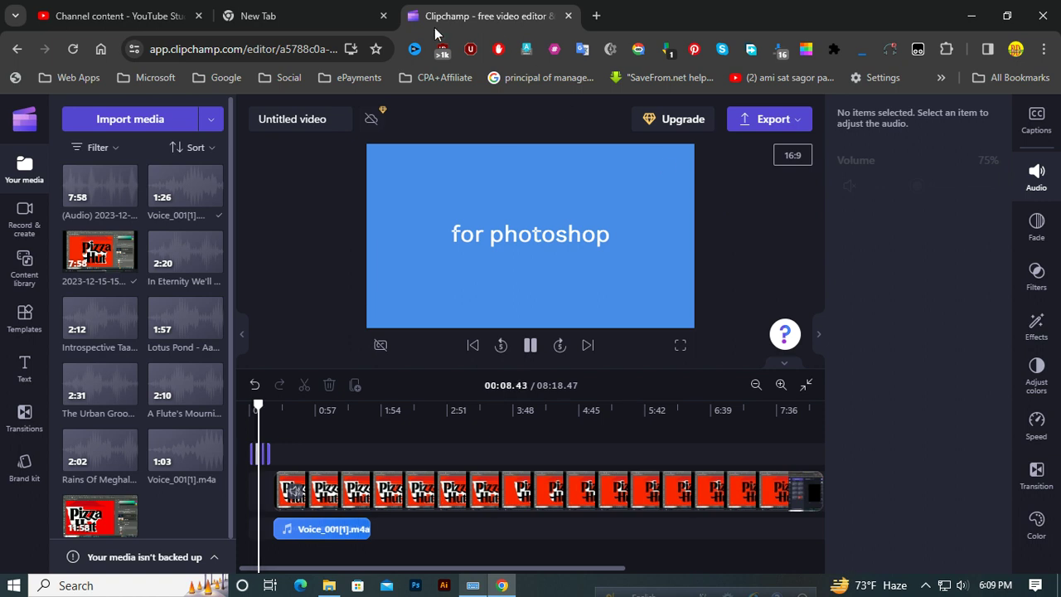
Collapse the Audio panel and zoom the timeline to fit the whole 08:18.47 project
{"action": "left_click", "coordinate": [818, 333]}
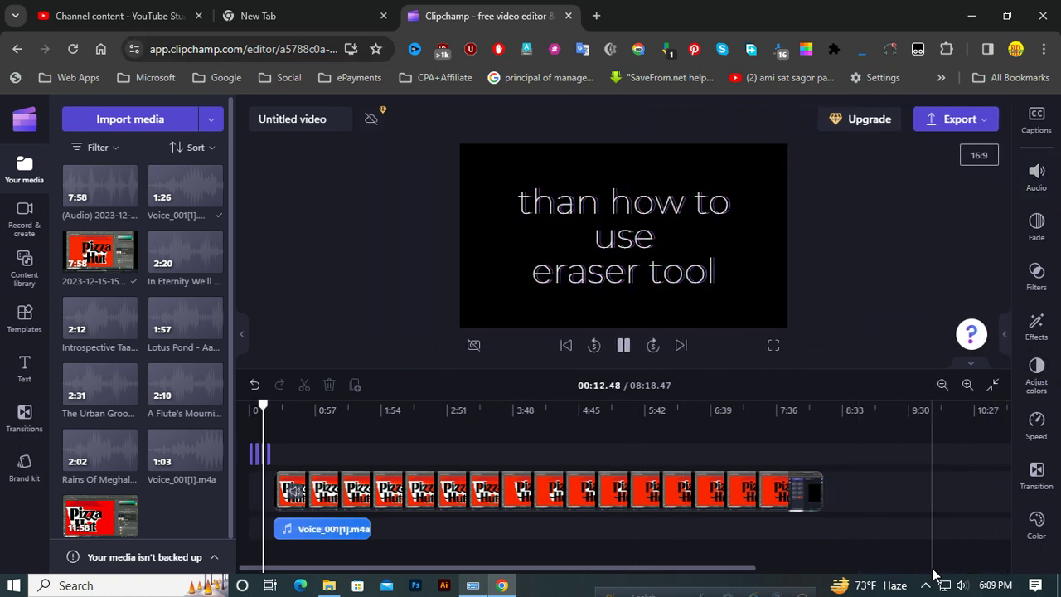
{"action": "left_click", "coordinate": [992, 386]}
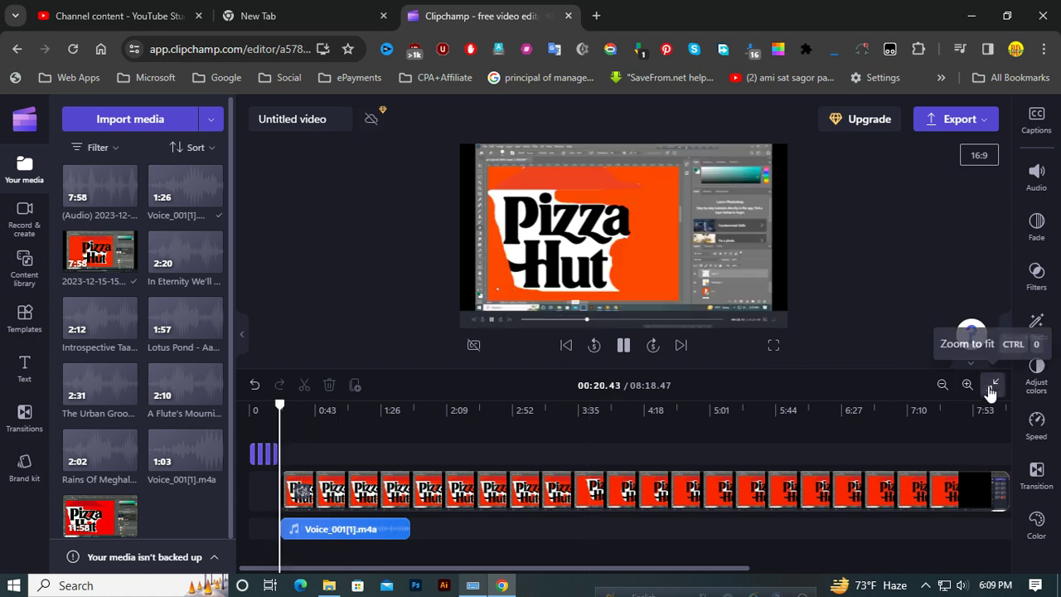
Hide the media library and collapse the timeline to enlarge the preview area
{"action": "left_click", "coordinate": [990, 388]}
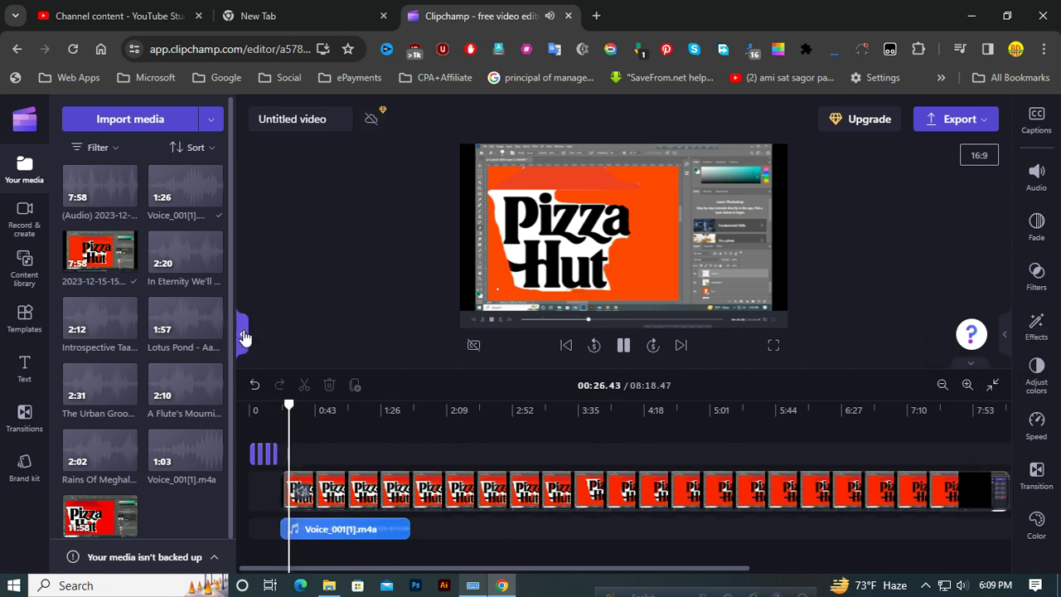
{"action": "left_click", "coordinate": [243, 332]}
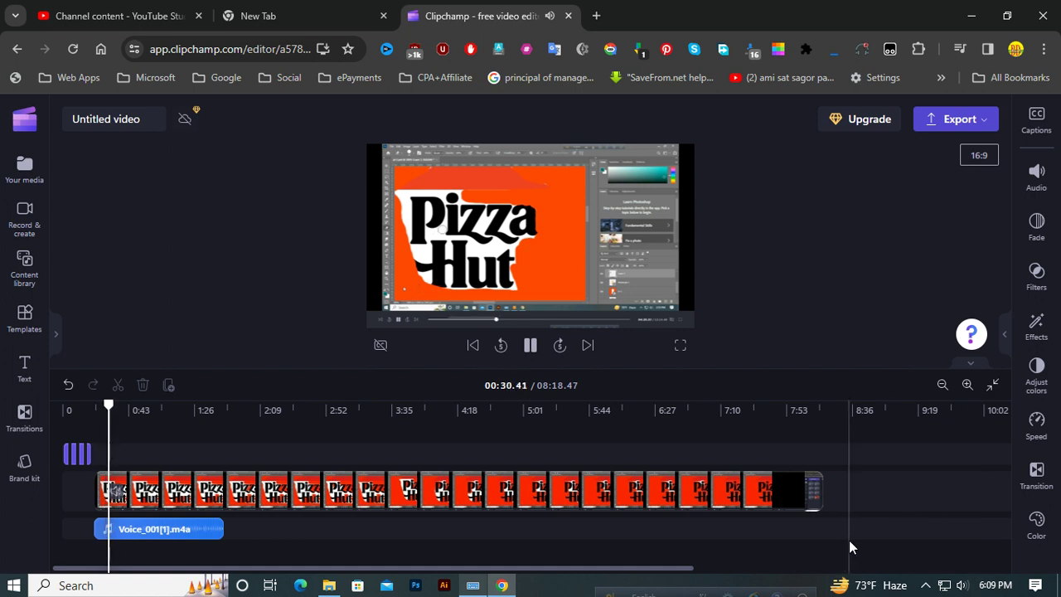
{"action": "left_click", "coordinate": [972, 366]}
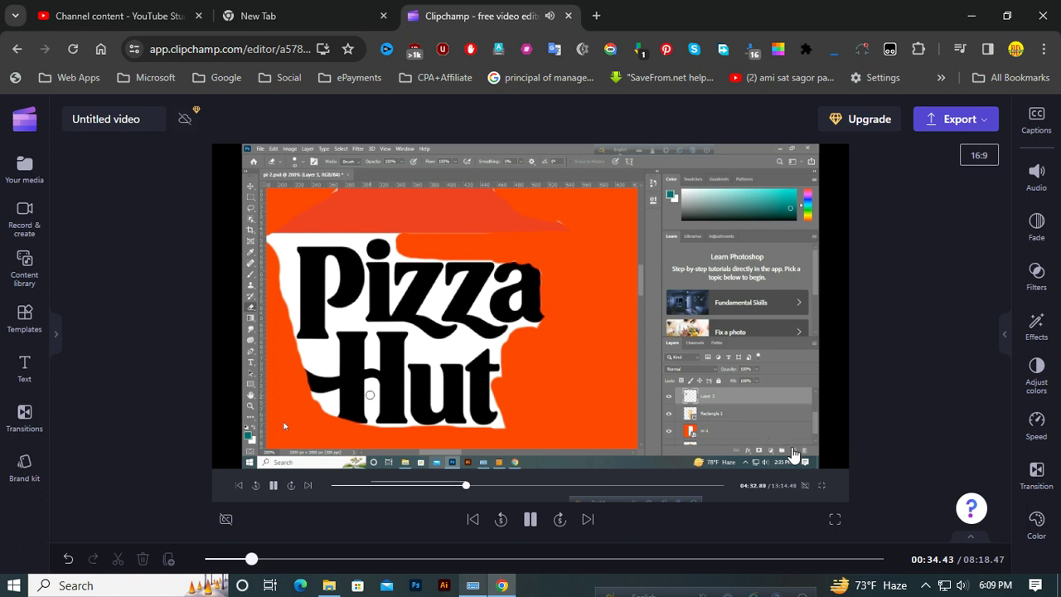
Play the preview full screen from 00:01, starting at the 'how to customize' title card
{"action": "left_click", "coordinate": [835, 523]}
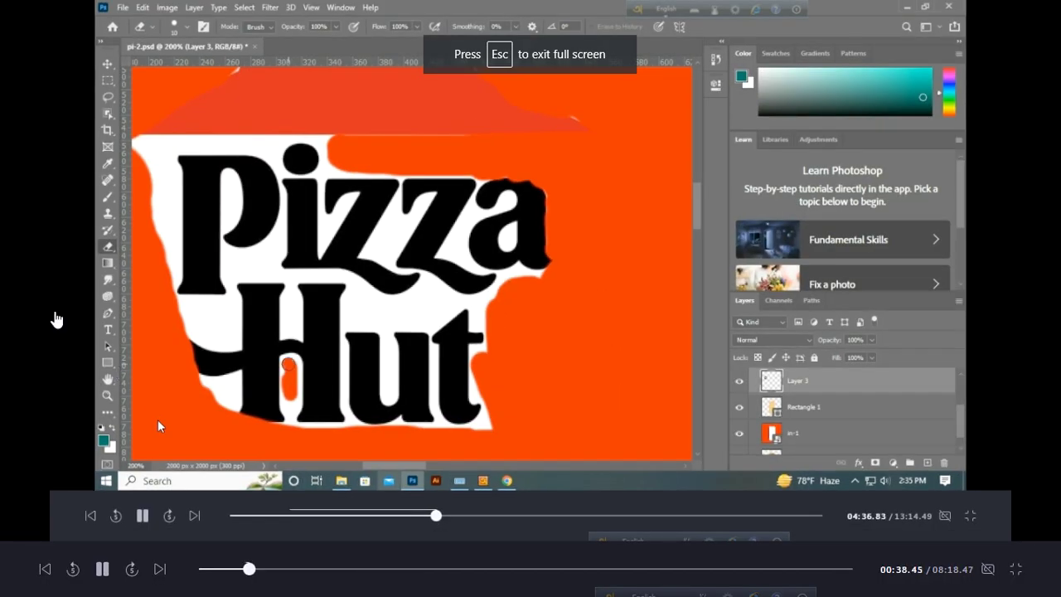
{"action": "left_click", "coordinate": [202, 570]}
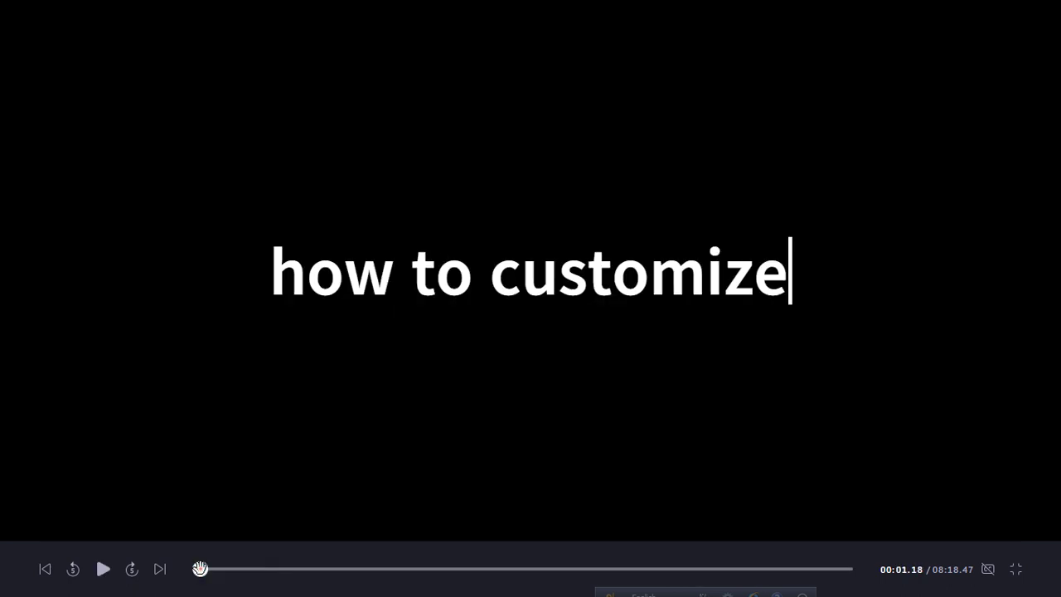
{"action": "left_click", "coordinate": [103, 570]}
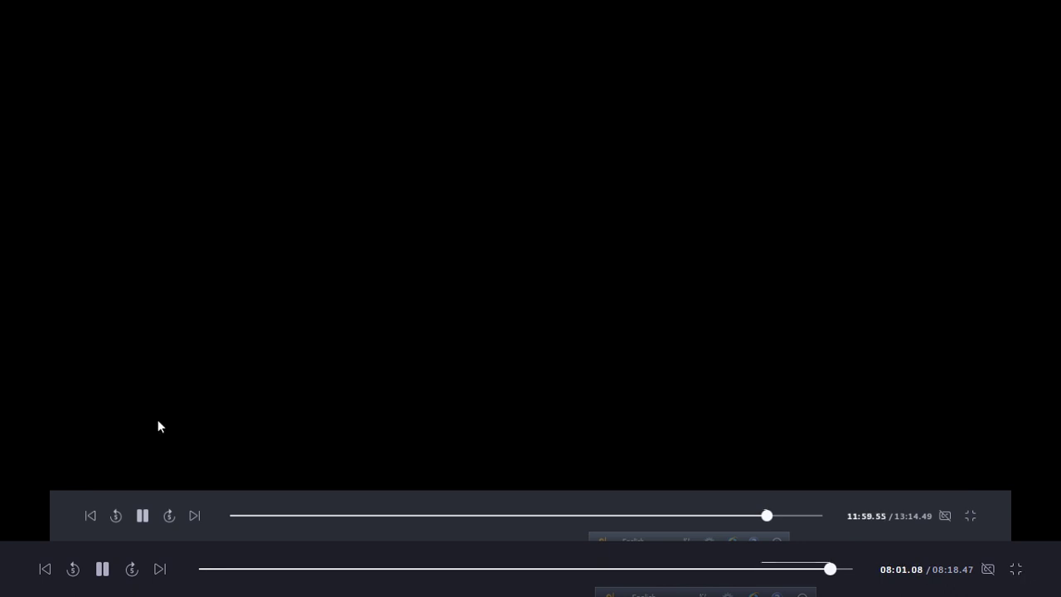
Exit full-screen preview back to the editor and reveal the hidden system tray icons
{"action": "left_click", "coordinate": [1017, 569]}
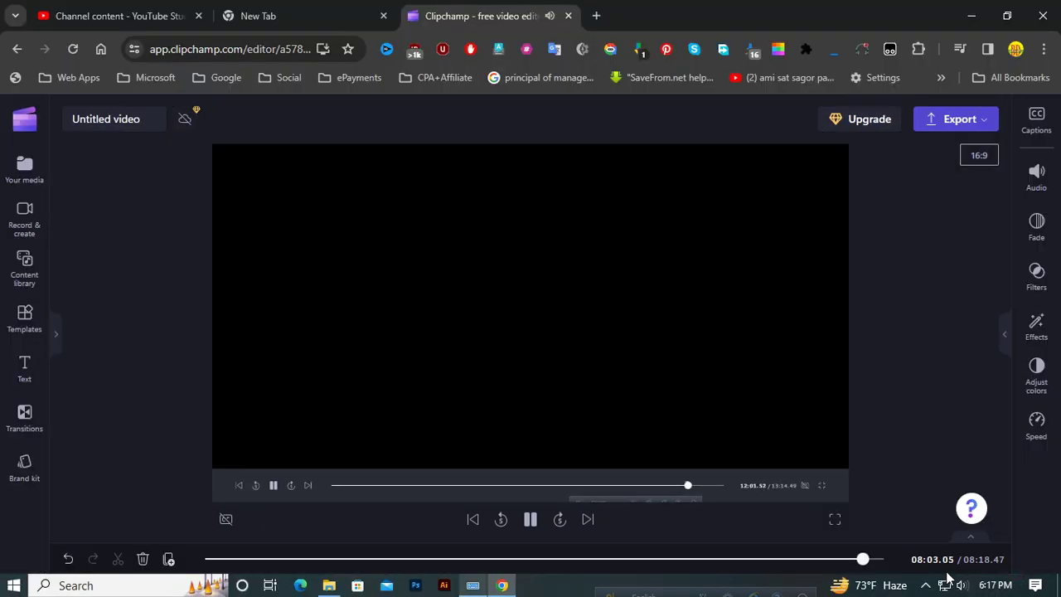
{"action": "left_click", "coordinate": [926, 586]}
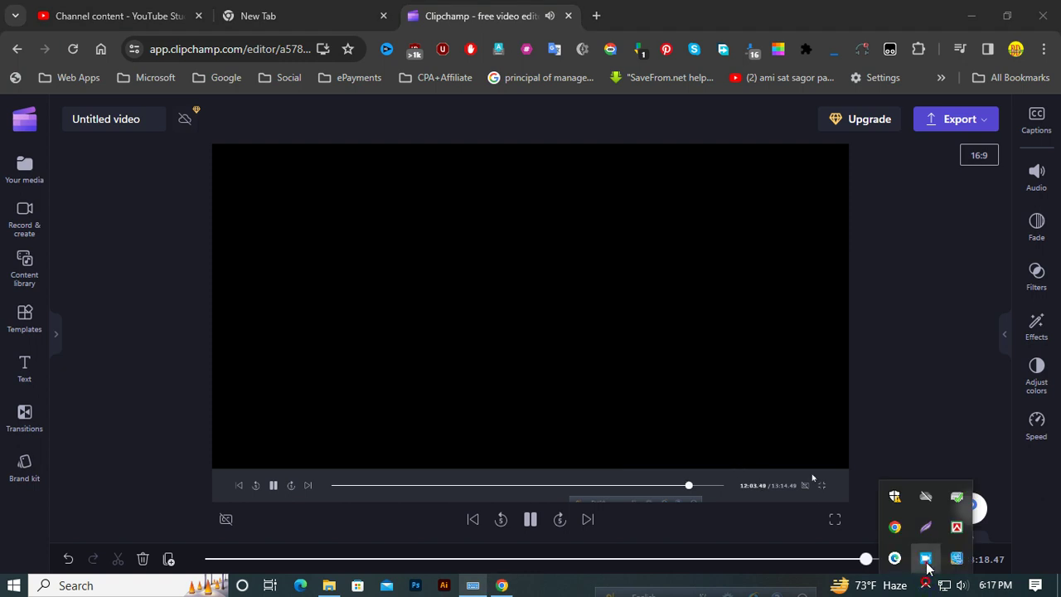